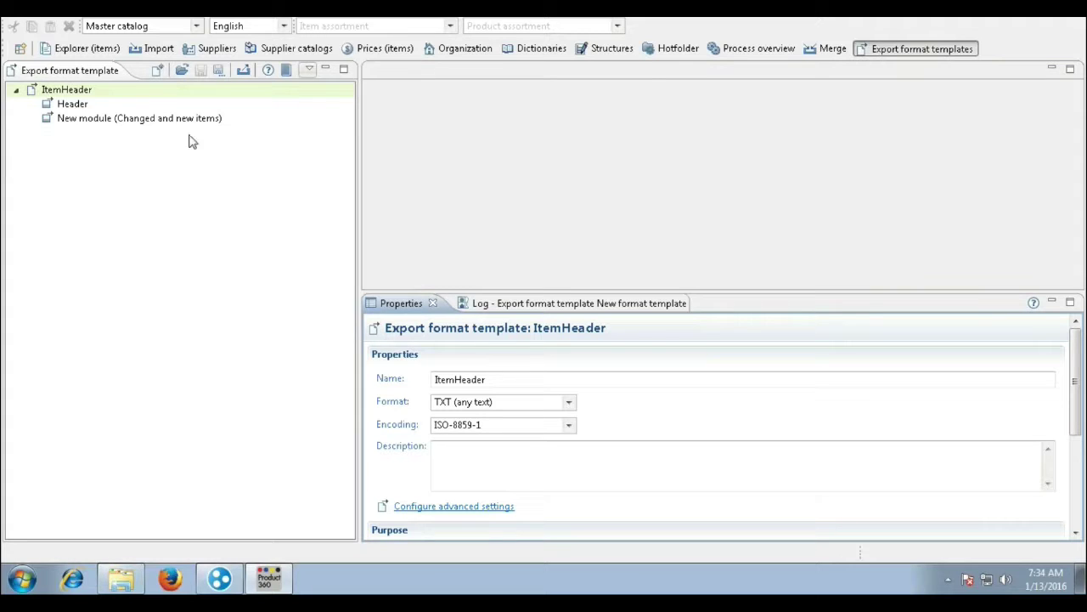
Close the Export format templates perspective and reopen it by filtering the available perspectives for "exp".
right_click(930, 53)
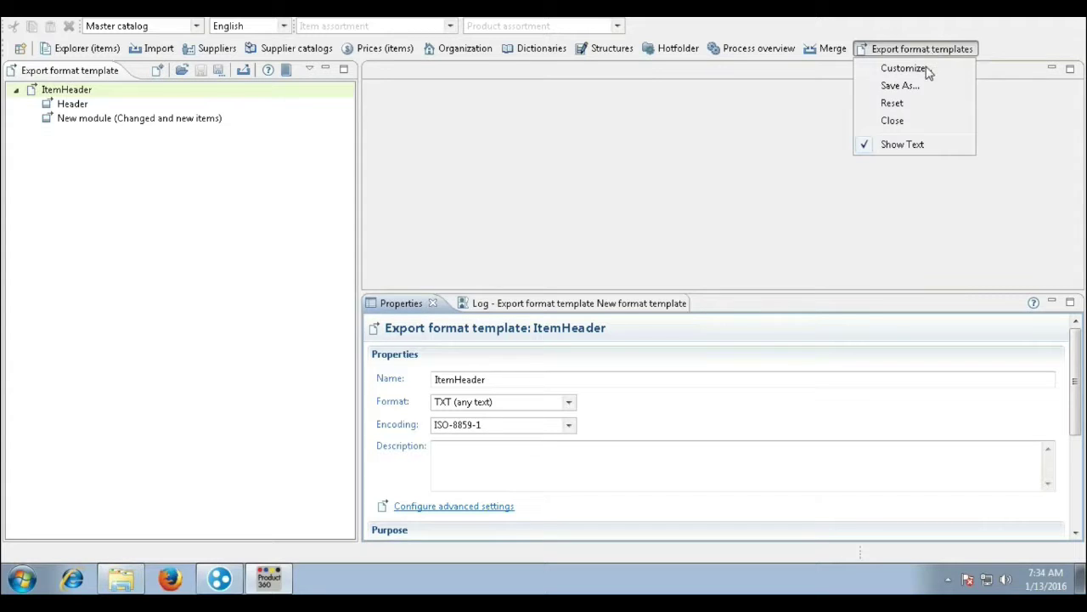
click(892, 126)
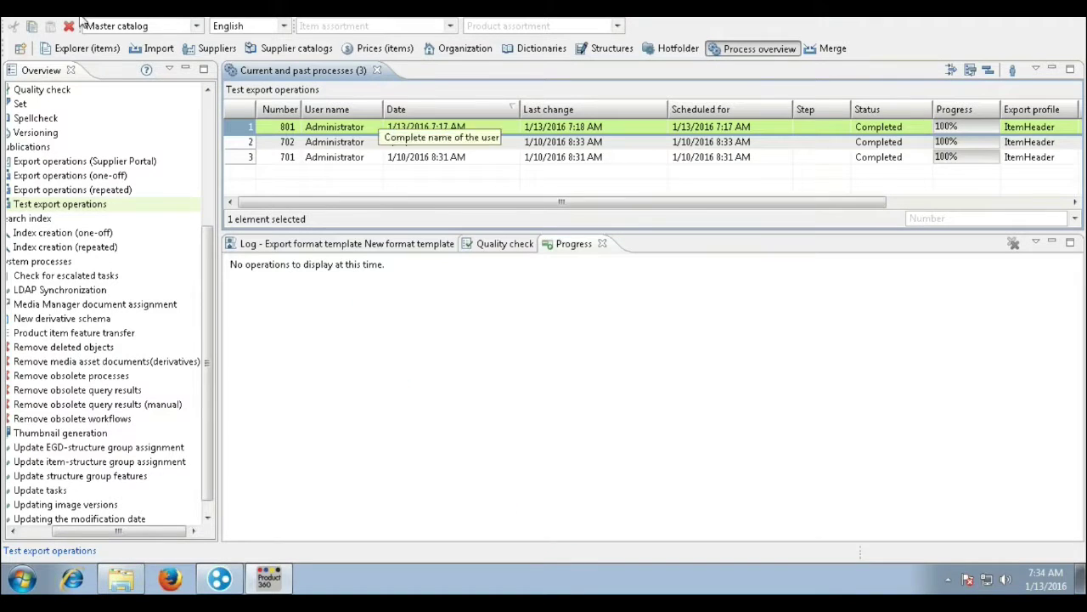
click(110, 19)
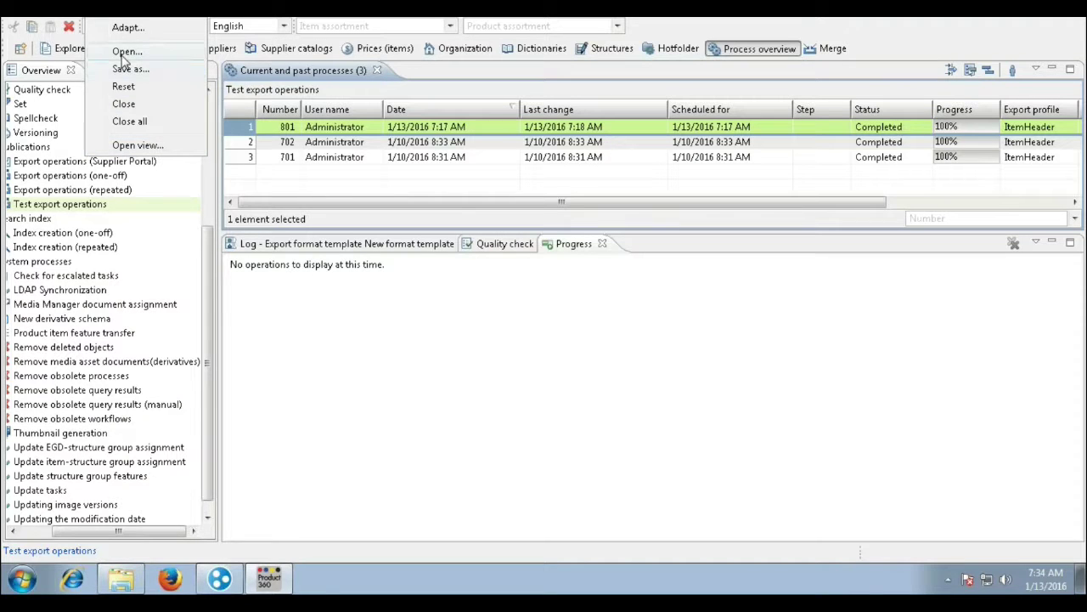
click(124, 61)
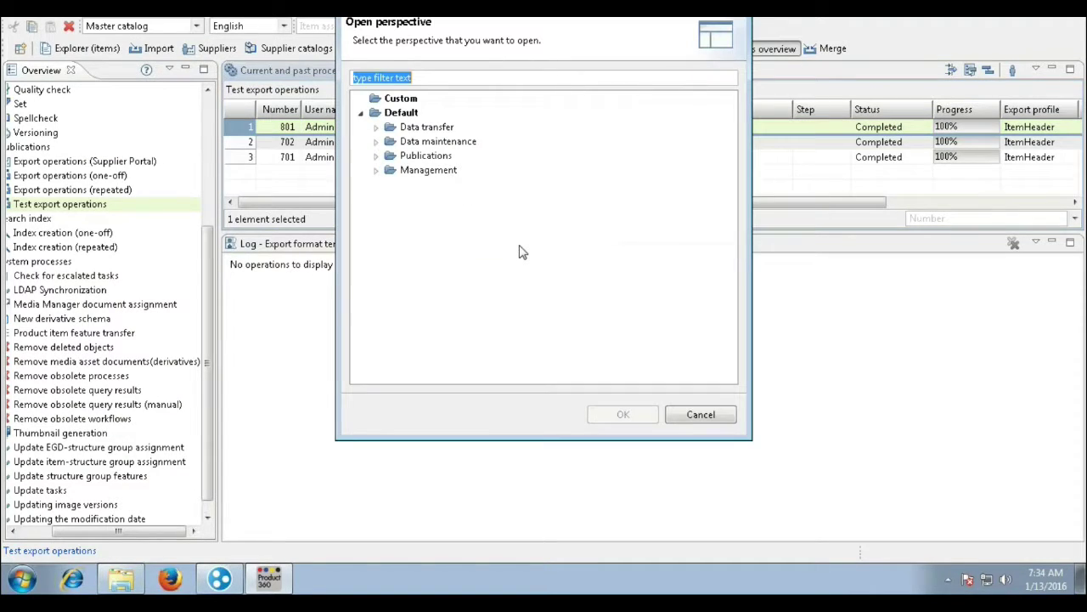
text(e)
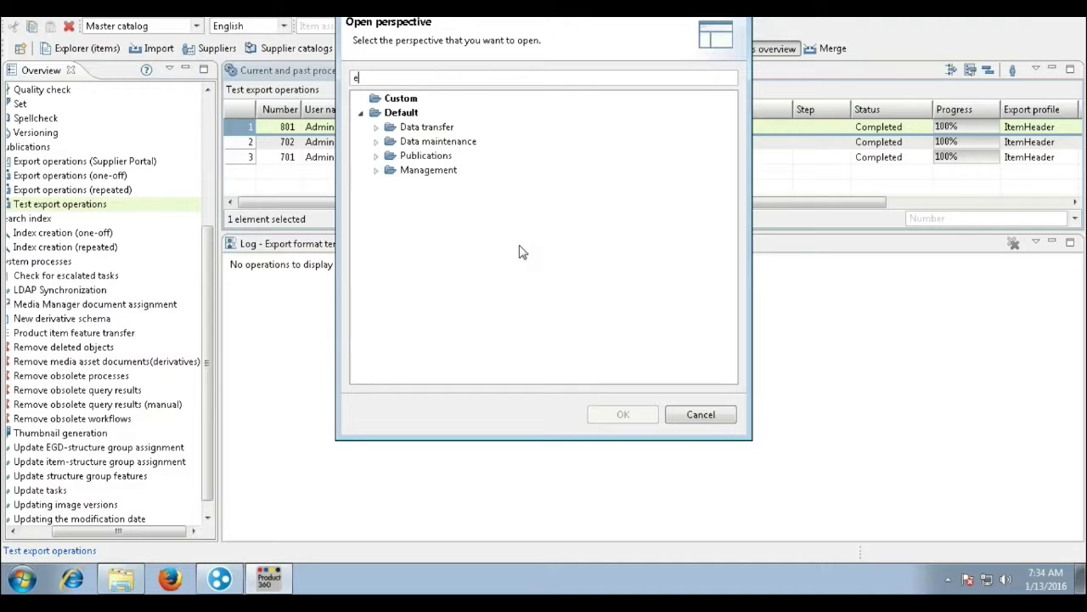
text(xp)
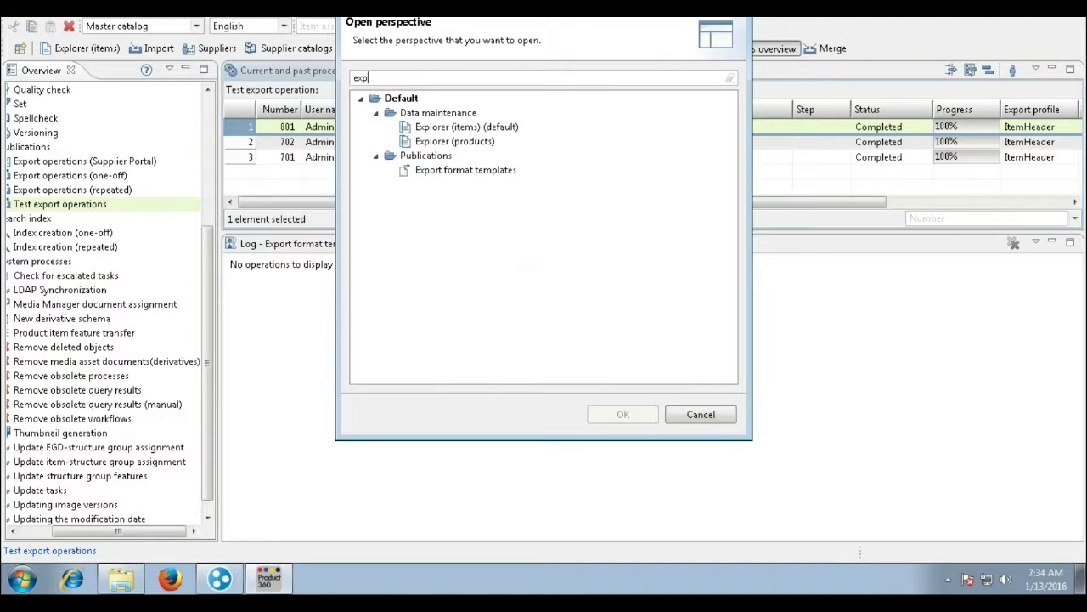
click(502, 172)
double_click(502, 173)
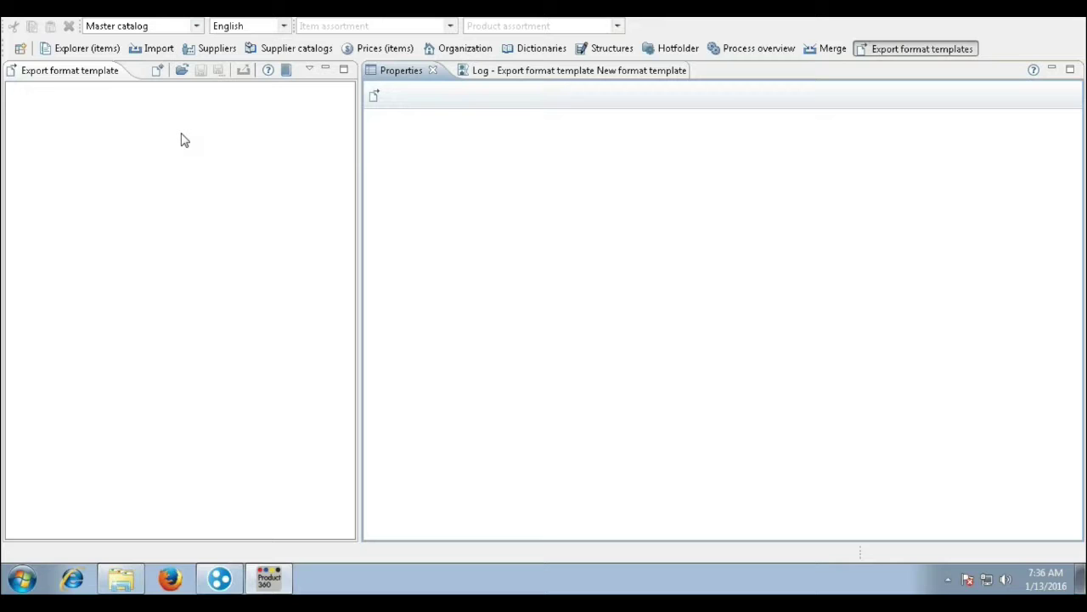
Create a new export format template and show the properties of its new module.
click(158, 73)
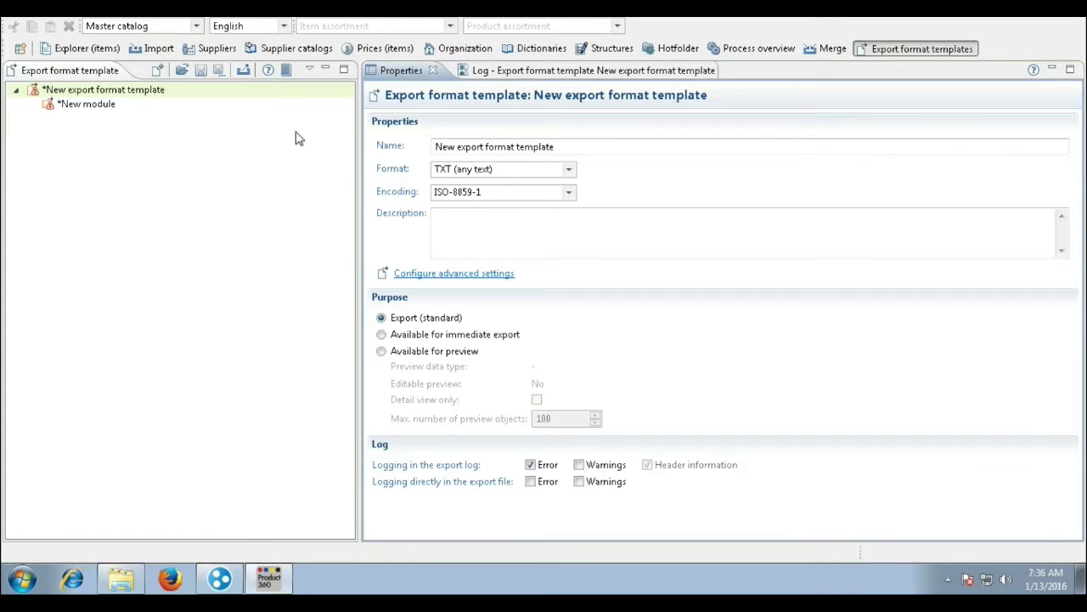
click(102, 108)
click(84, 108)
click(98, 111)
right_click(98, 108)
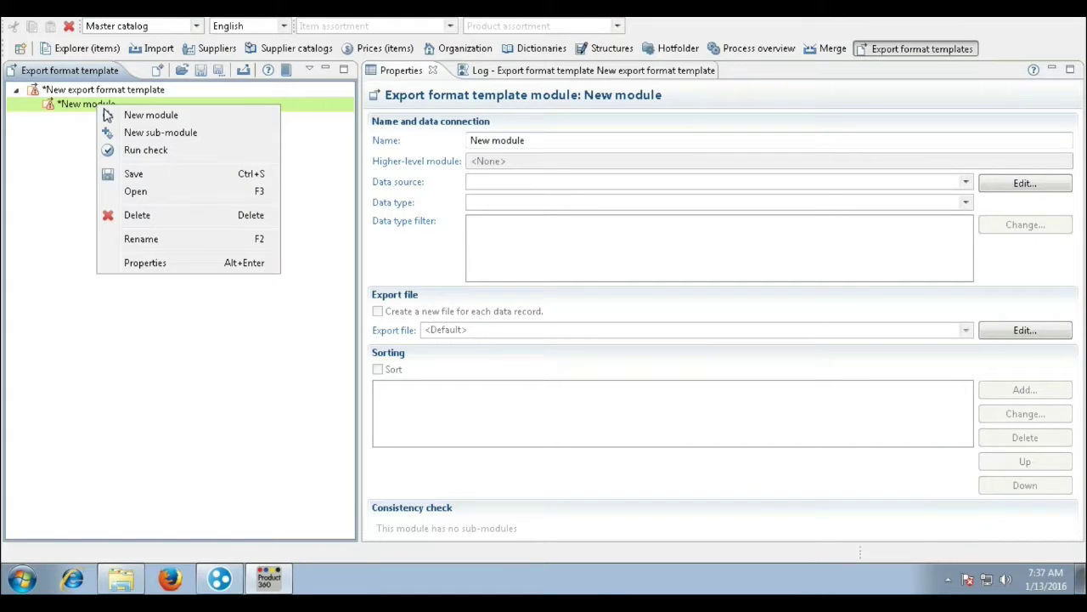
click(63, 138)
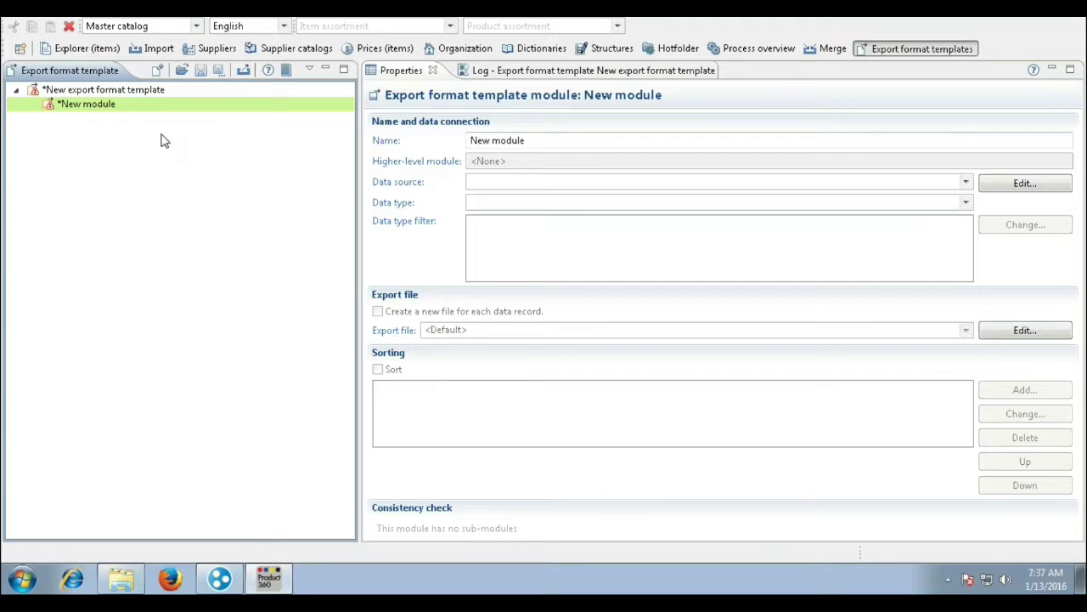
Rename the new export format template as ItemDataExport.
click(101, 91)
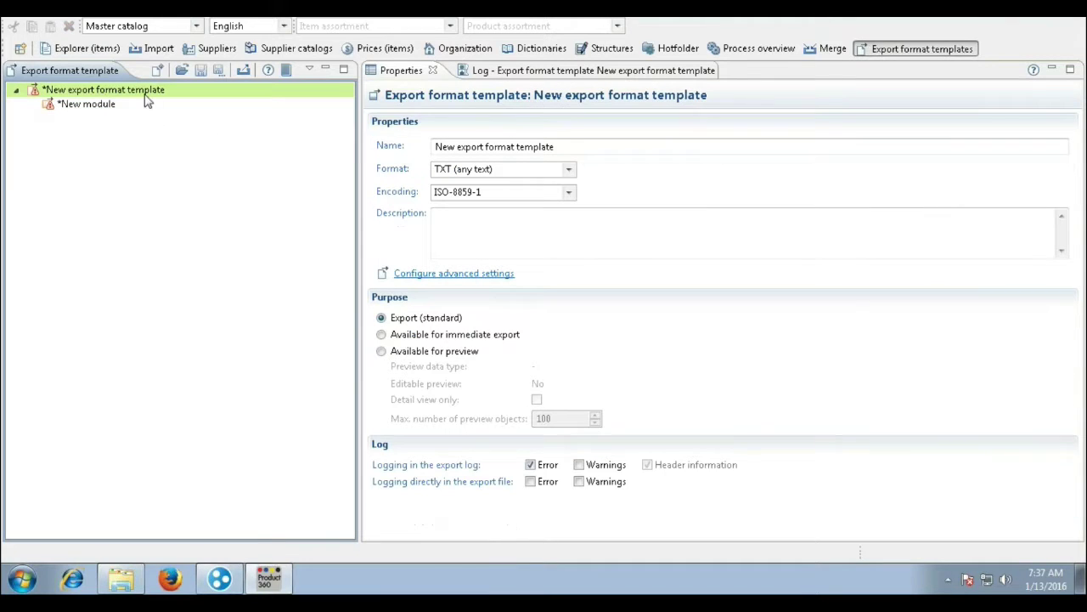
click(512, 150)
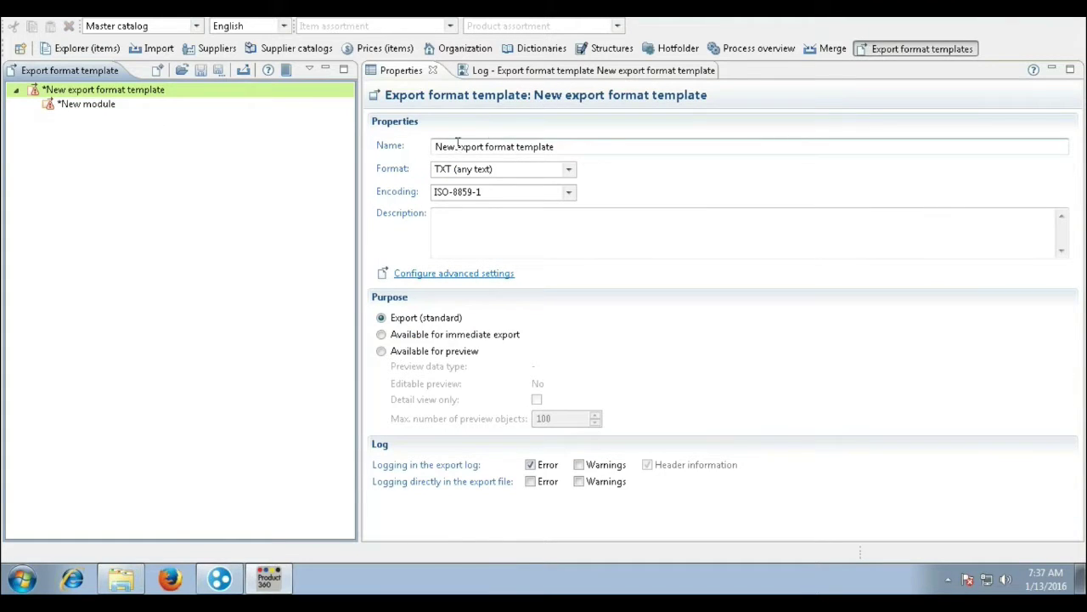
click(560, 147)
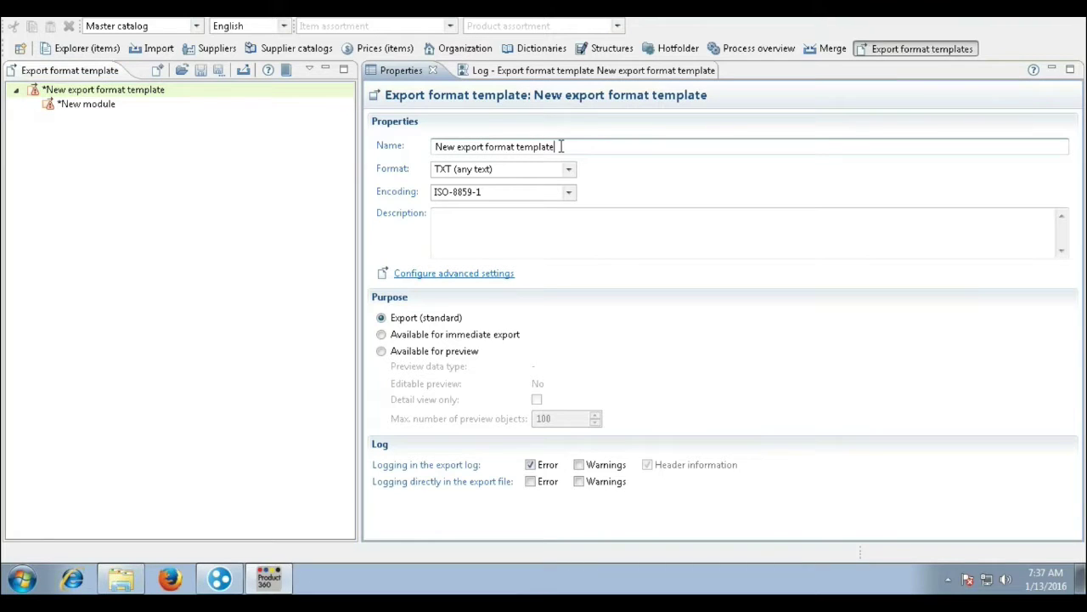
key(BackSpace)
key(BackSpace)
key(BackSpace)
key(BackSpace)
key(BackSpace)
key(BackSpace)
key(BackSpace)
key(BackSpace)
key(BackSpace)
key(BackSpace)
key(BackSpace)
key(BackSpace)
key(BackSpace)
key(BackSpace)
key(BackSpace)
key(BackSpace)
key(BackSpace)
key(BackSpace)
key(BackSpace)
key(BackSpace)
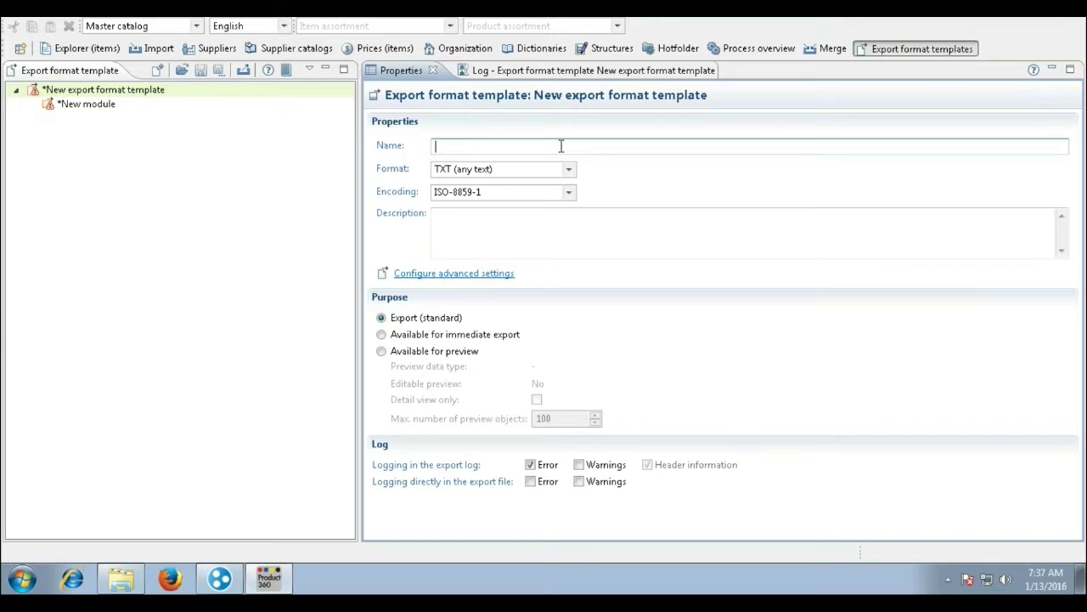
text(Item)
text(Expo)
text(rt)
key(Left)
key(Left)
key(Left)
key(Left)
key(Left)
key(Left)
text(Data)
Examine the available file formats and encodings for the ItemDataExport template, keeping the current selections.
click(571, 171)
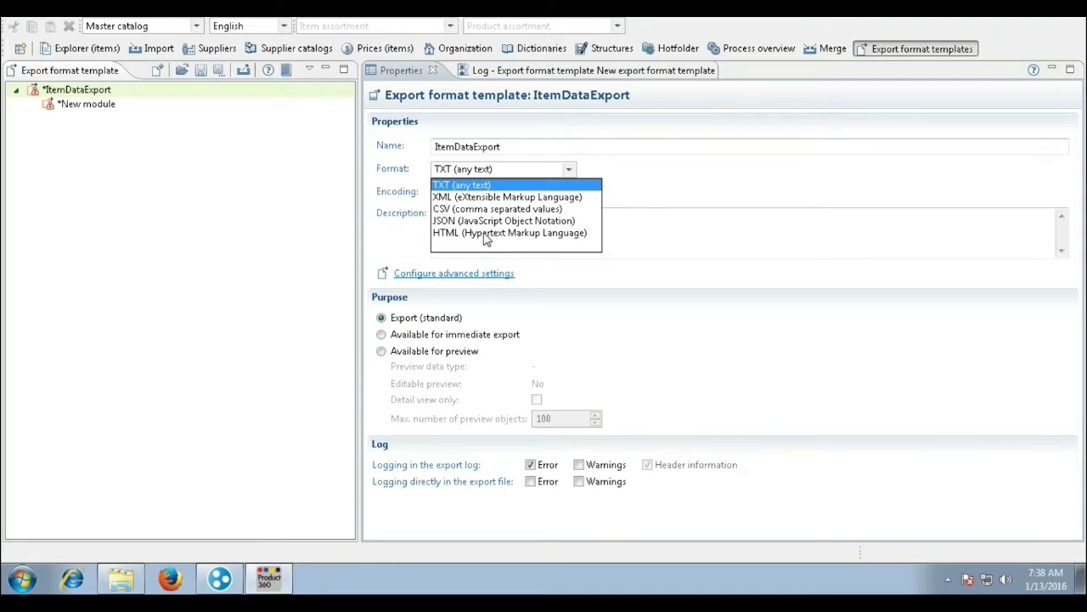
click(660, 186)
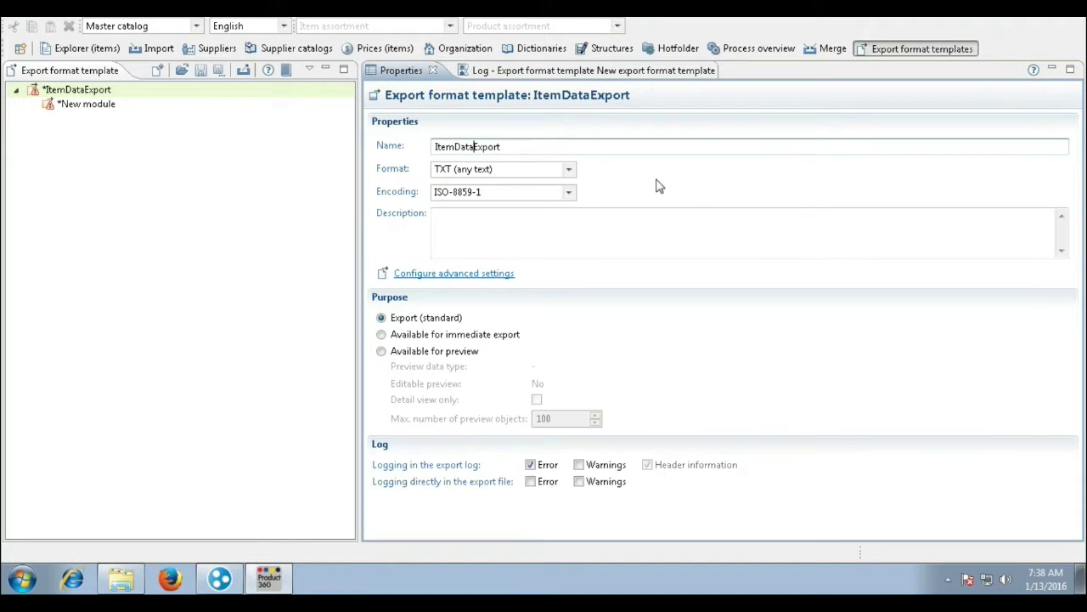
click(569, 171)
click(619, 173)
click(570, 195)
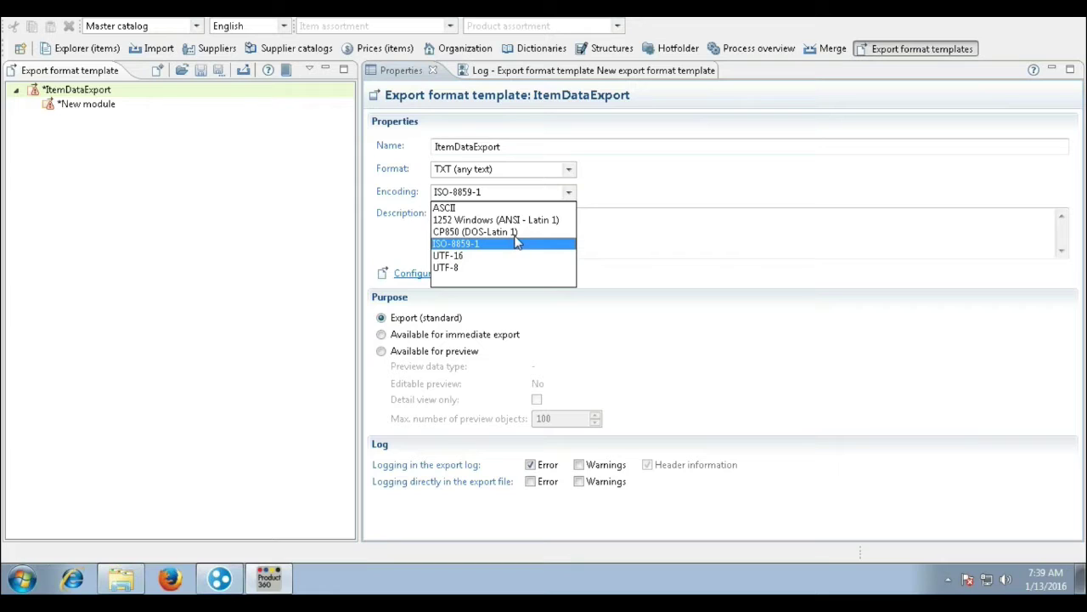
click(595, 204)
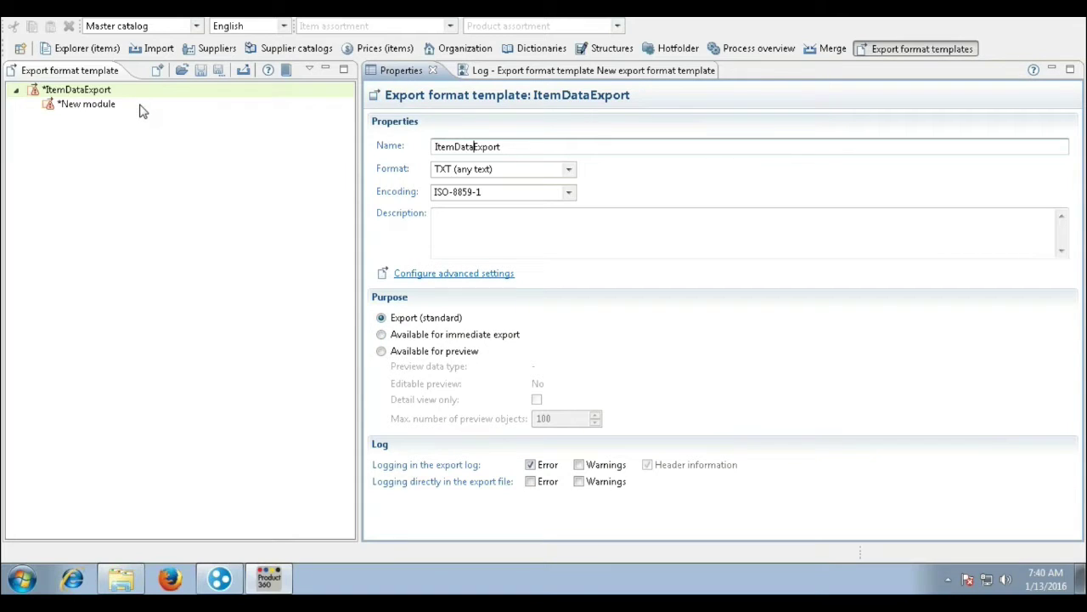
click(72, 105)
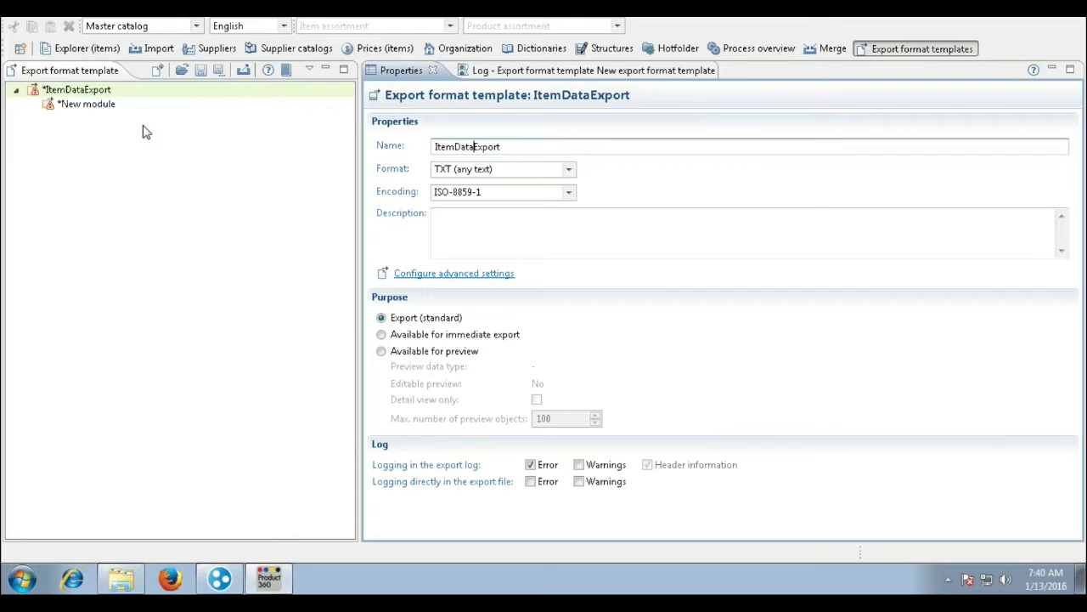